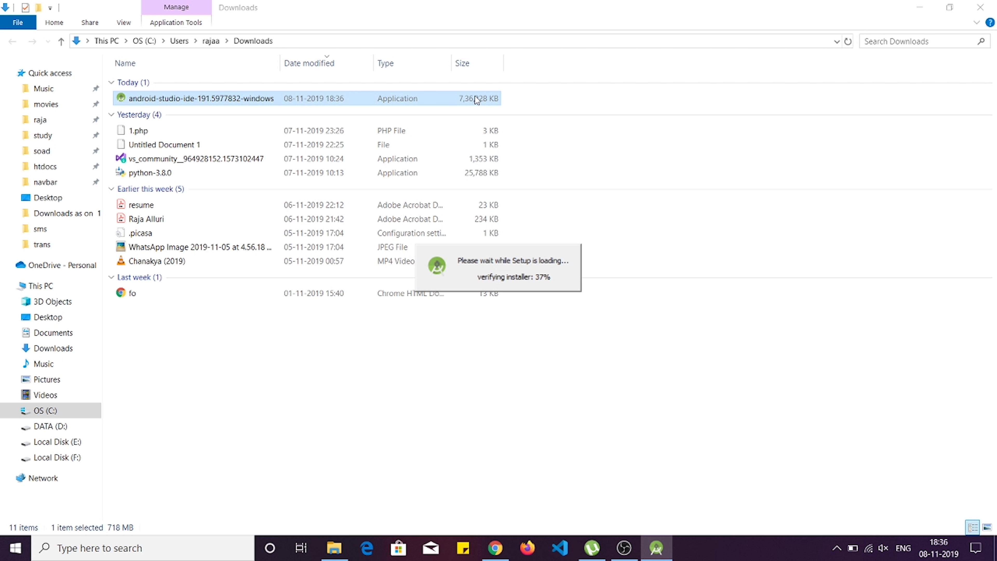
# - Minimize the Downloads folder window to clear the desktop while the Android Studio installer loads
pyautogui.click(933, 6)
pyautogui.click(934, 5)
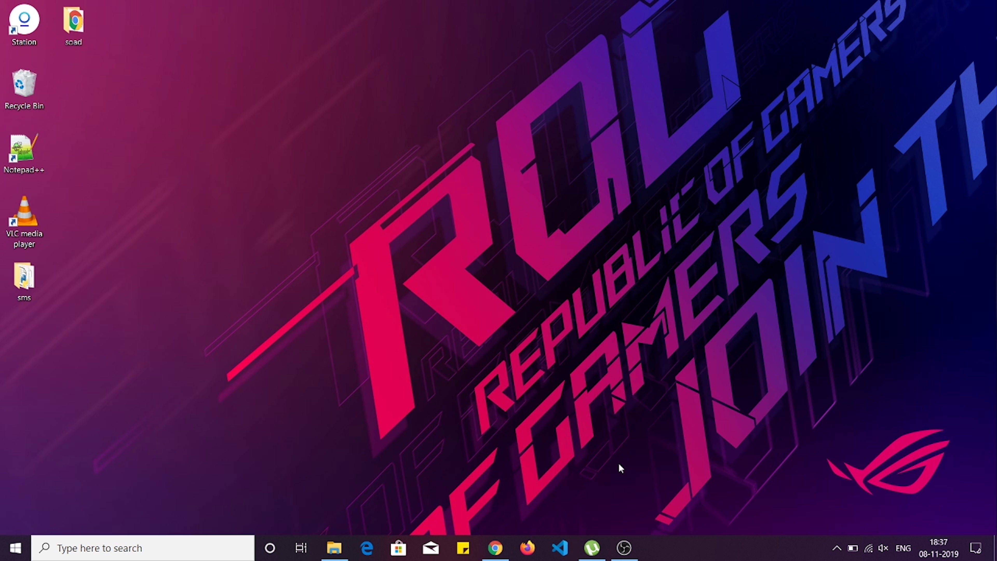
pyautogui.click(371, 513)
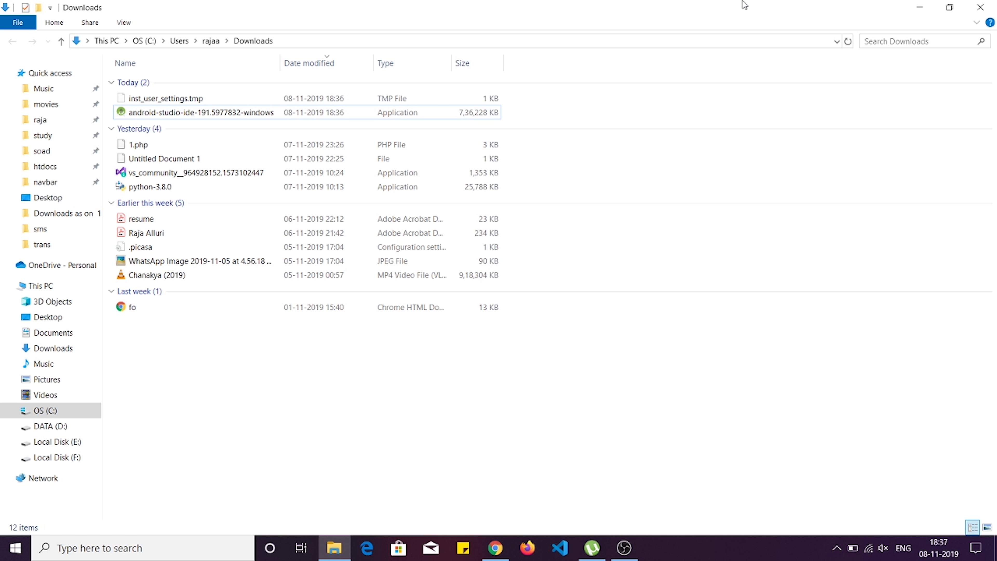
pyautogui.click(915, 7)
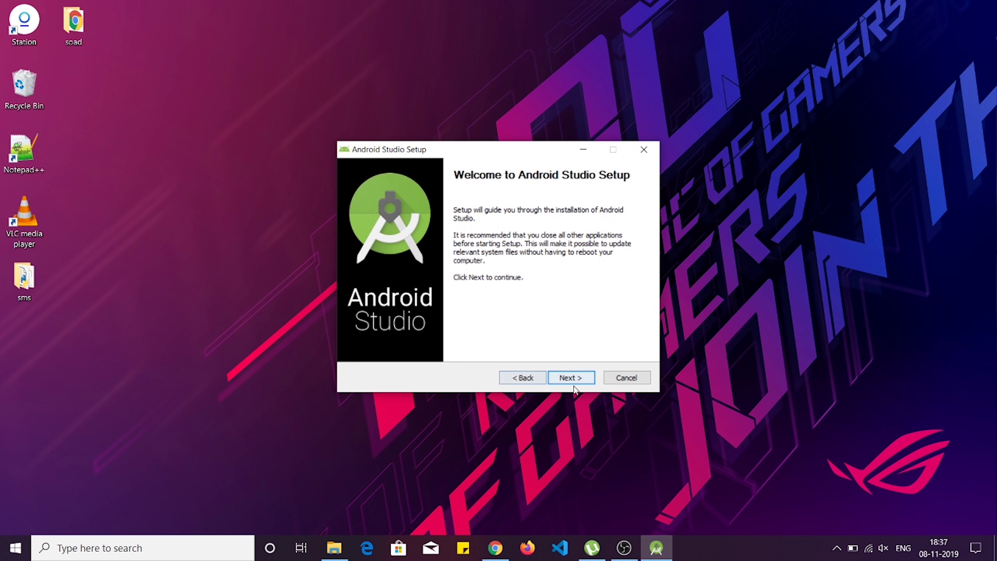
# - Begin the Android Studio setup and exclude the Android Virtual Device component from the installation
pyautogui.click(574, 383)
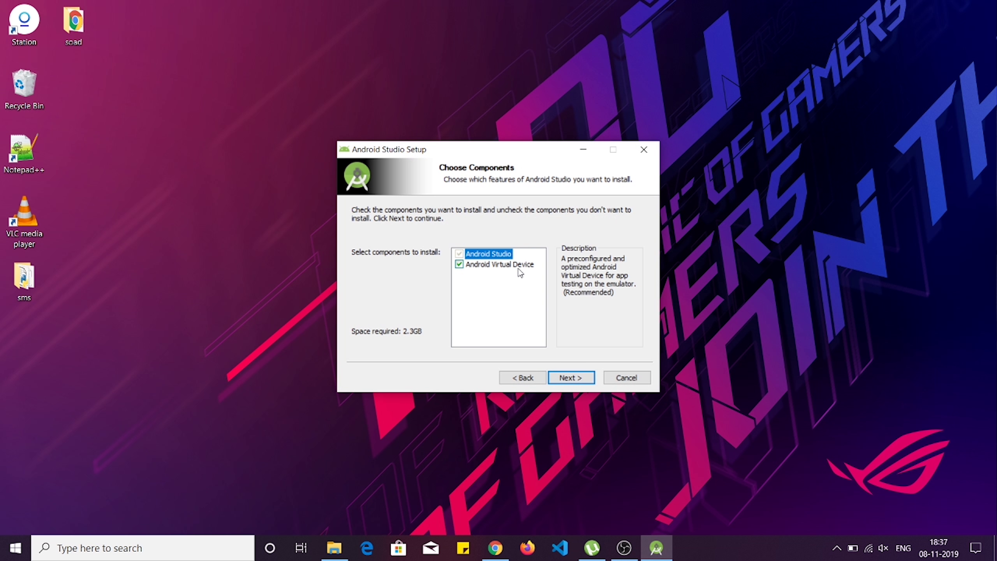
pyautogui.moveTo(528, 268)
pyautogui.click(508, 268)
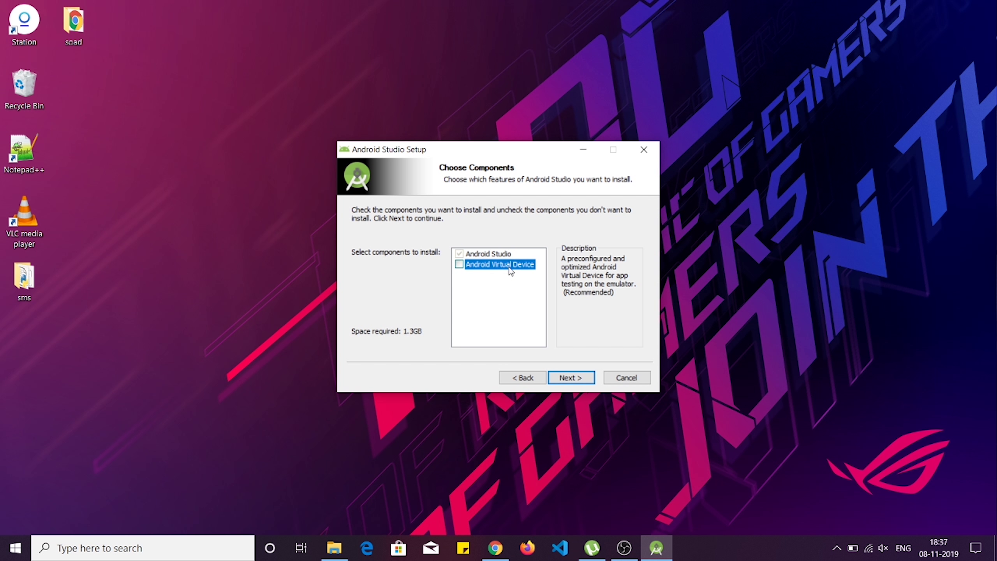
pyautogui.click(580, 380)
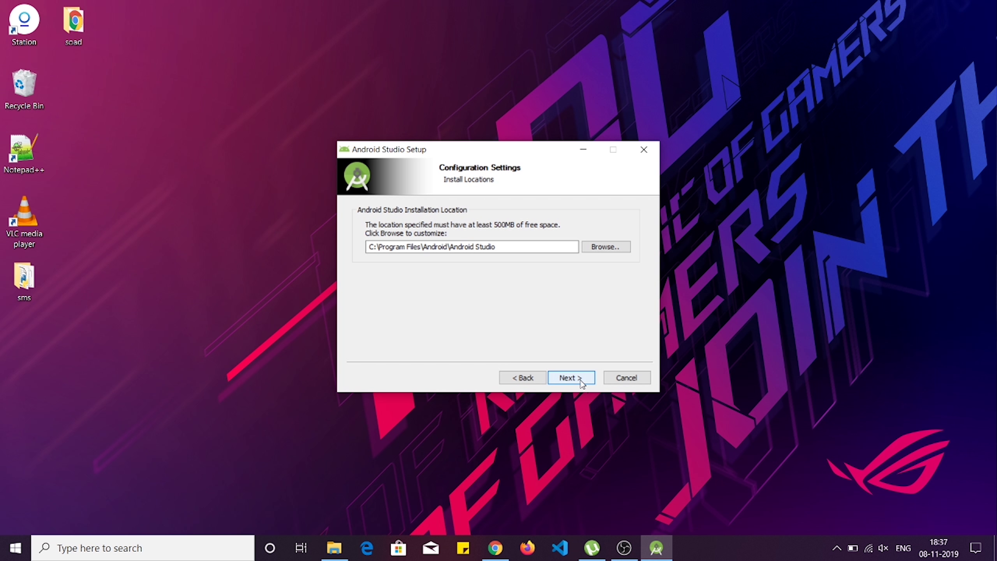
# - Install to C:\Program Files\Android\Android Studio, keeping Android Studio as the Start Menu folder
pyautogui.click(549, 248)
pyautogui.doubleClick(549, 251)
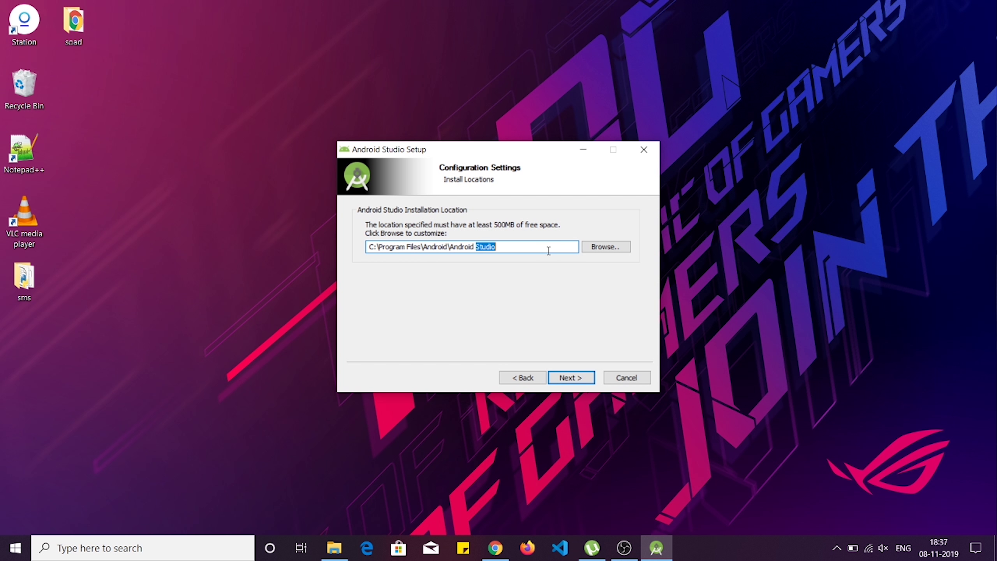
pyautogui.click(548, 250)
pyautogui.click(582, 380)
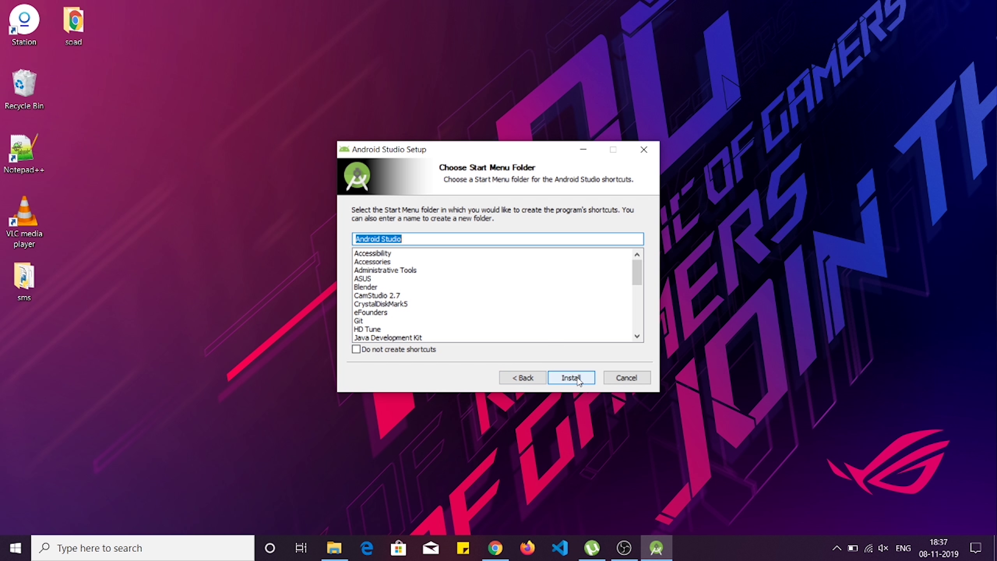
pyautogui.click(578, 377)
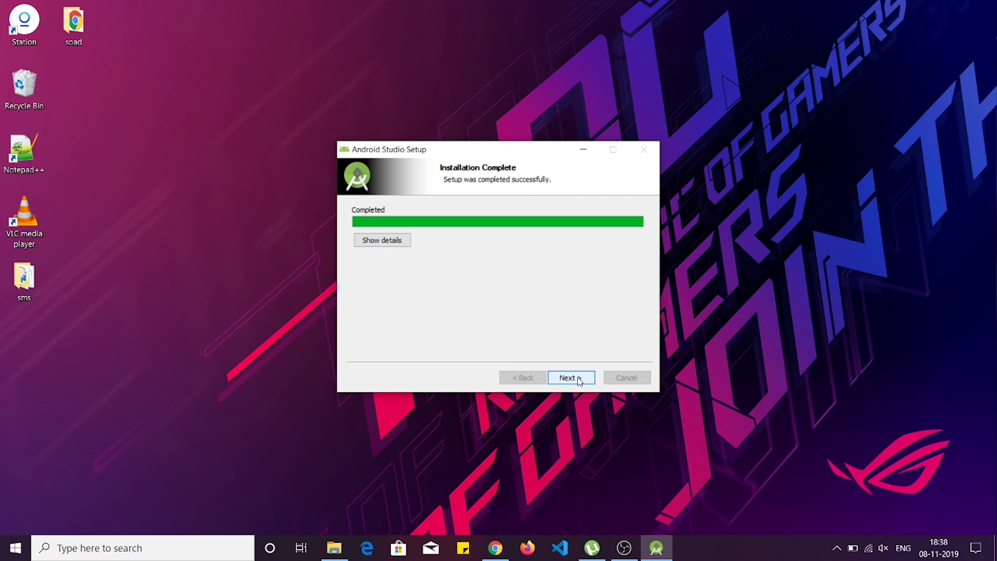
# - Finish the installer and start Android Studio without importing settings or sending usage statistics to Google
pyautogui.click(578, 377)
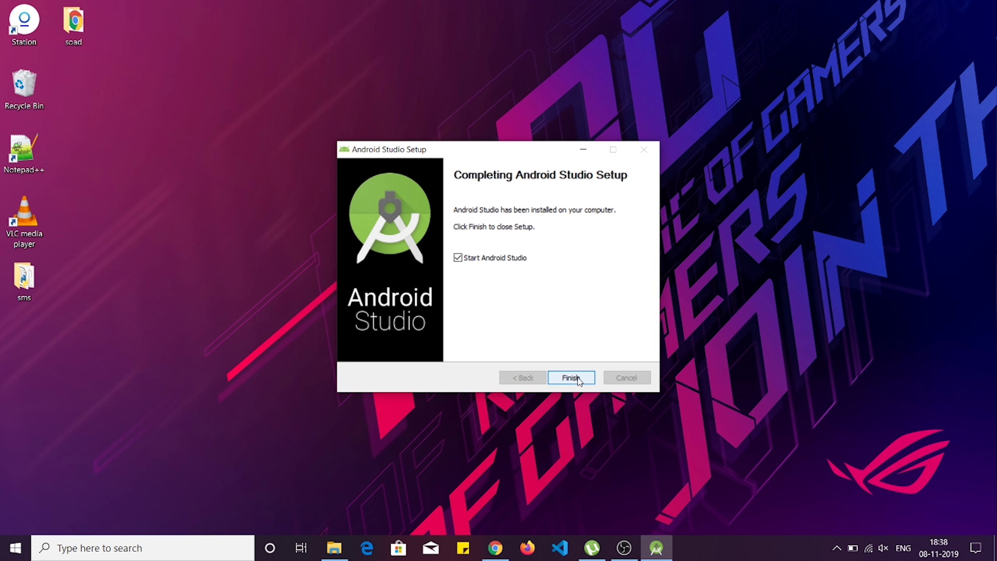
pyautogui.click(578, 377)
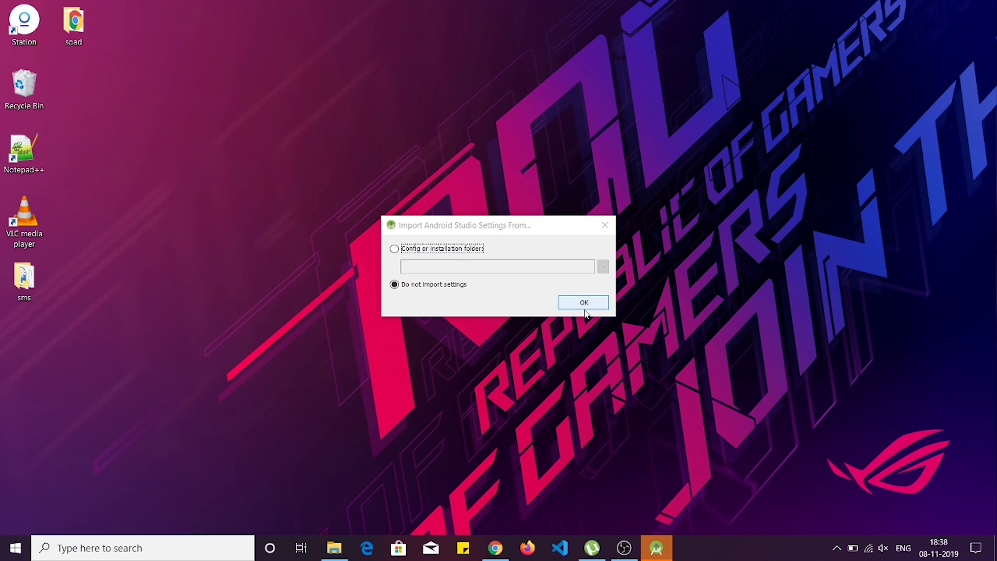
pyautogui.click(593, 303)
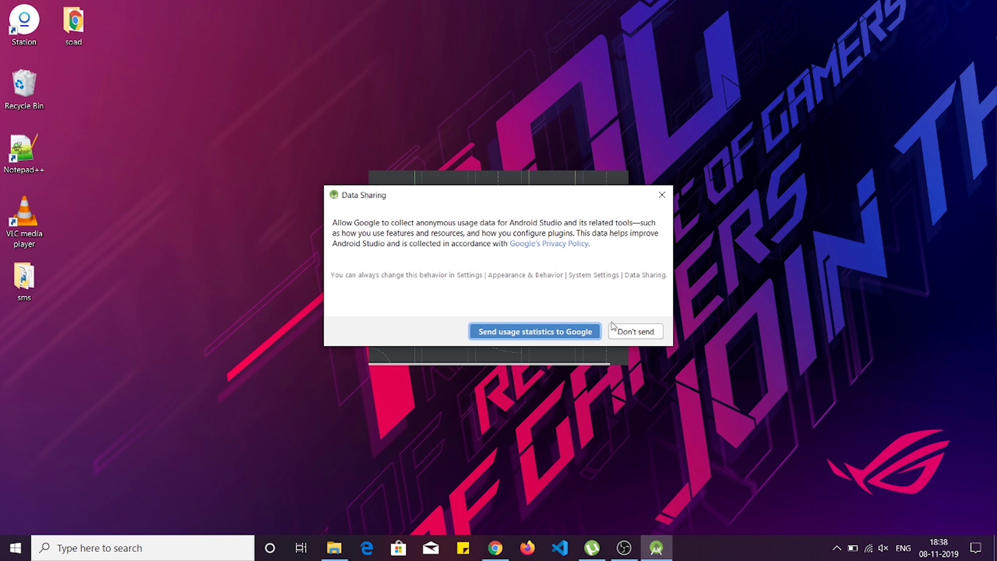
pyautogui.click(633, 336)
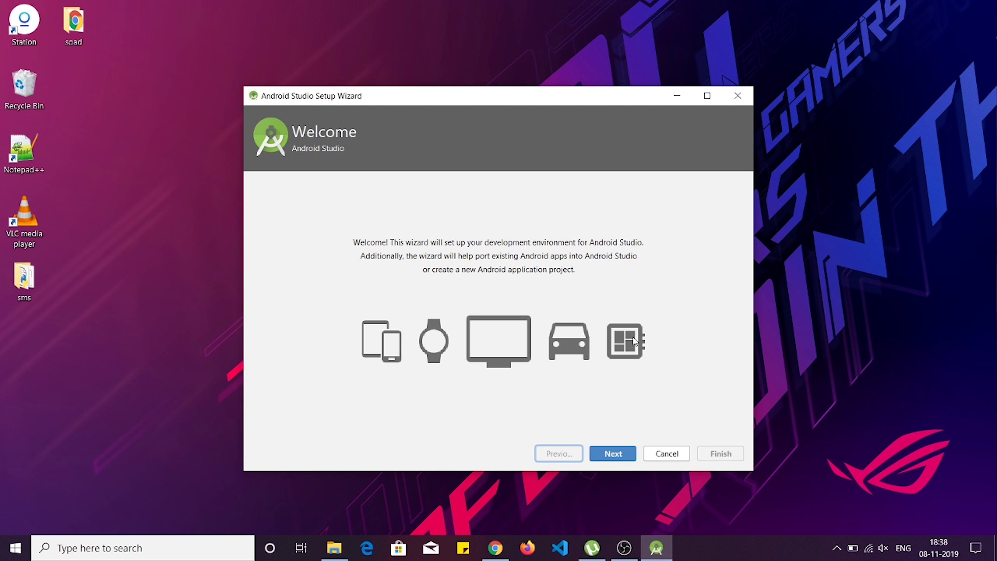
# - Choose the Standard install type and the Light UI theme in the Android Studio Setup Wizard
pyautogui.click(612, 454)
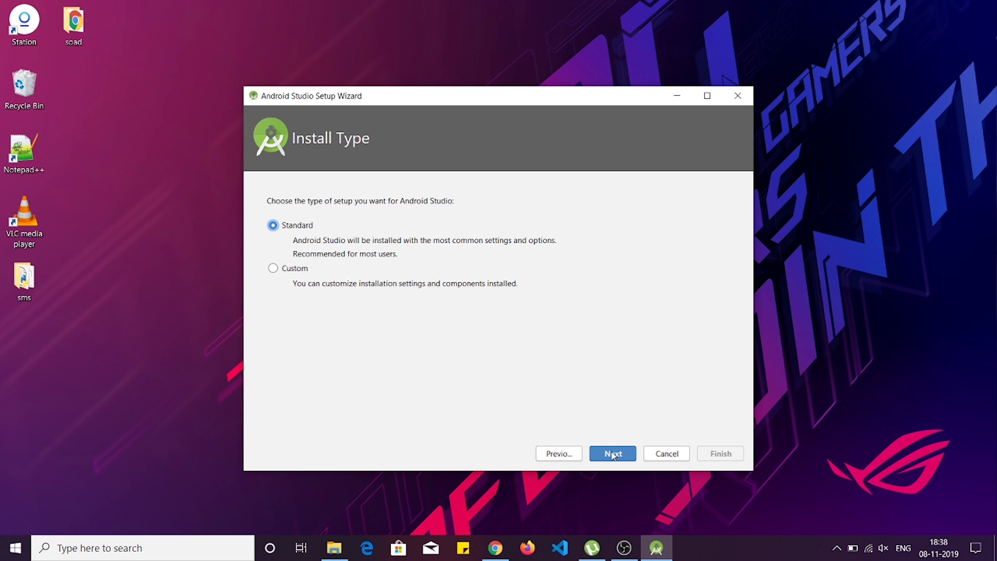
pyautogui.click(613, 454)
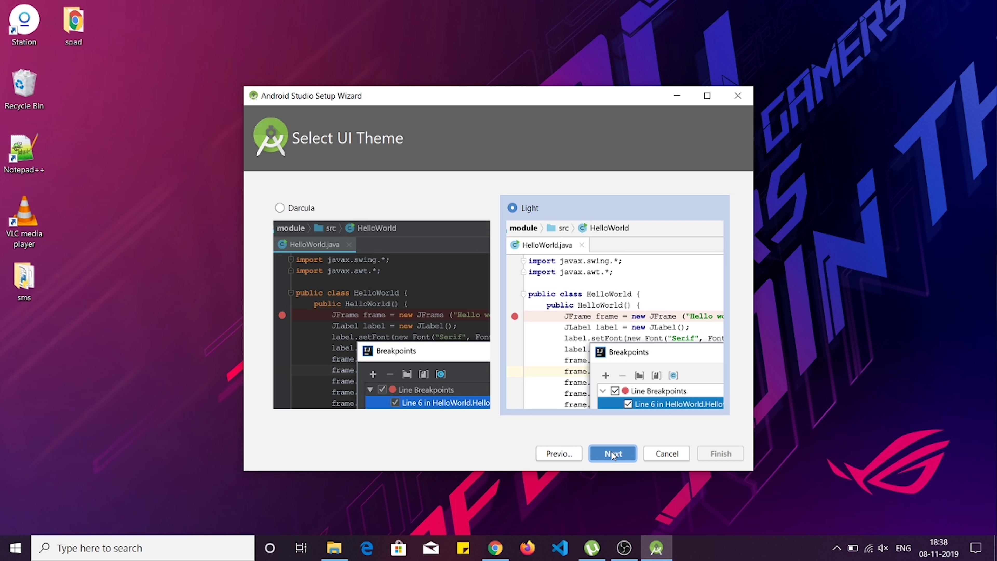
pyautogui.click(626, 454)
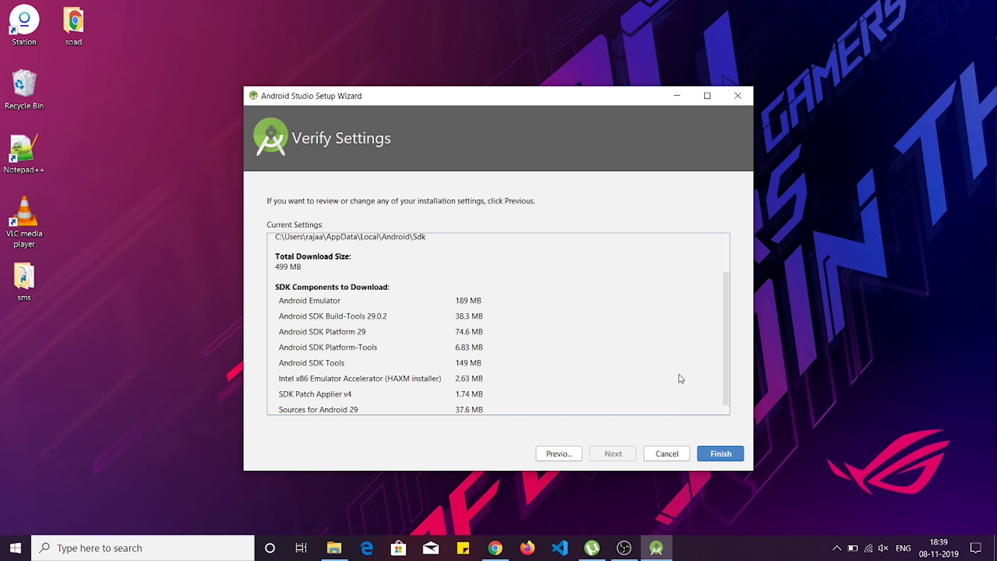
# - Review the setup settings, download the listed SDK components and complete the setup wizard
pyautogui.scroll(-1, 682, 378)
pyautogui.scroll(2, 682, 378)
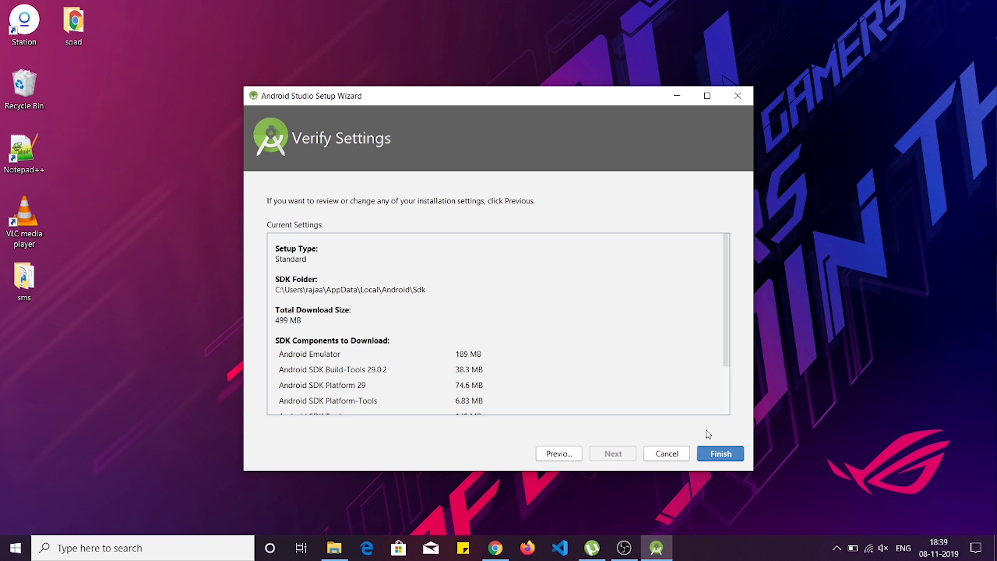
pyautogui.click(722, 454)
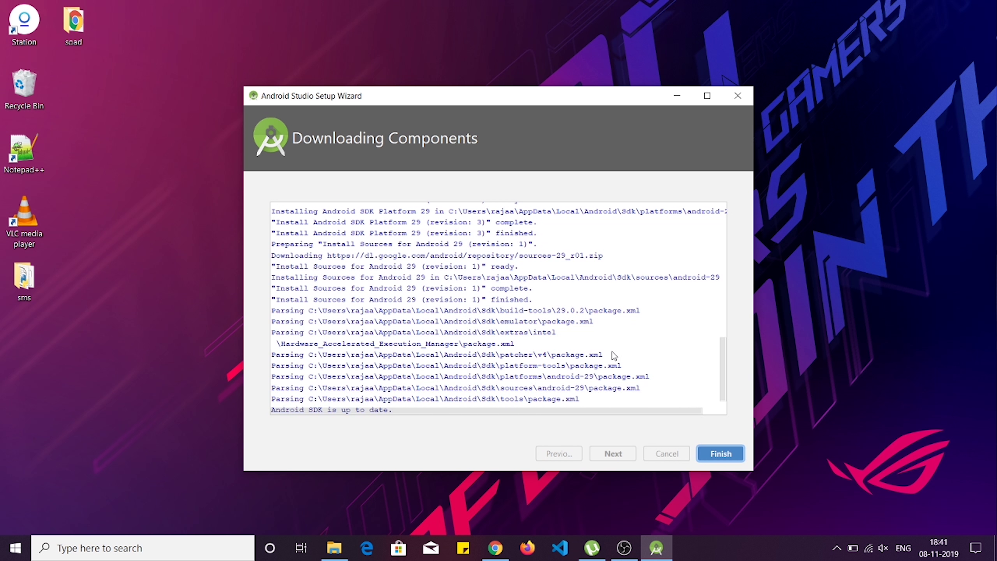
pyautogui.click(723, 456)
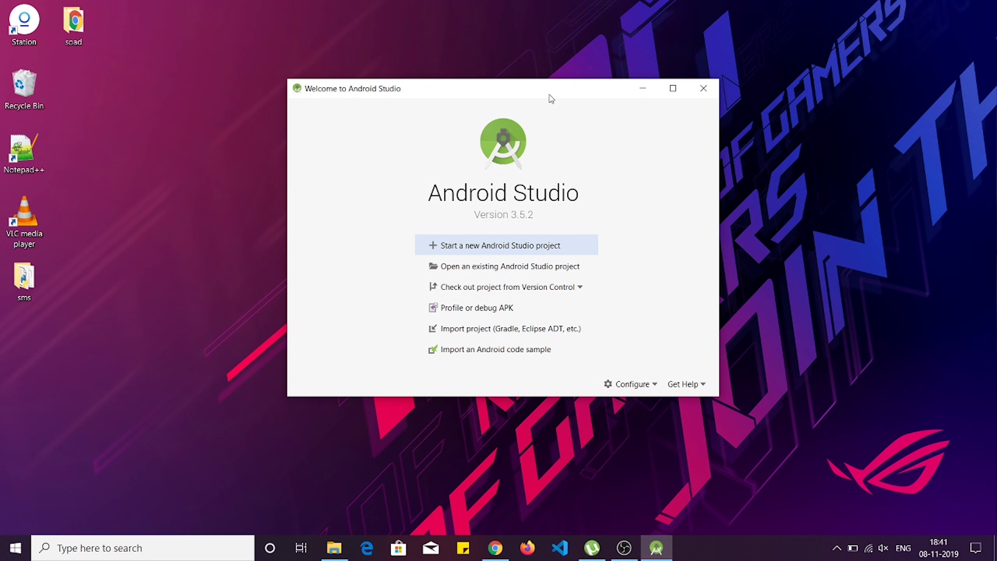
pyautogui.moveTo(549, 95); pyautogui.dragTo(530, 94)
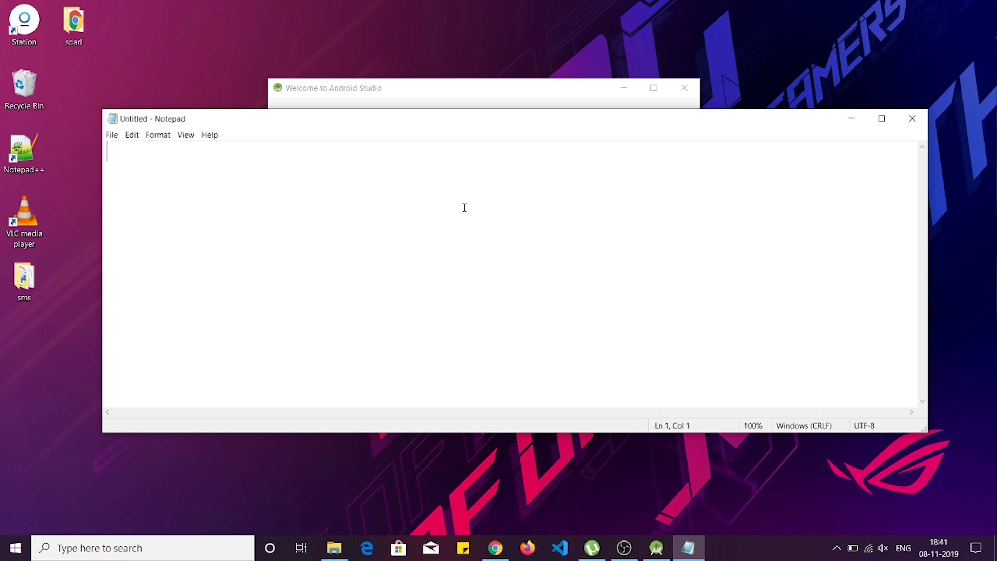
# - Write "Done installation!!!" with "Thank you!!!" on the line below it in a blank Notepad document
pyautogui.write('Done ')
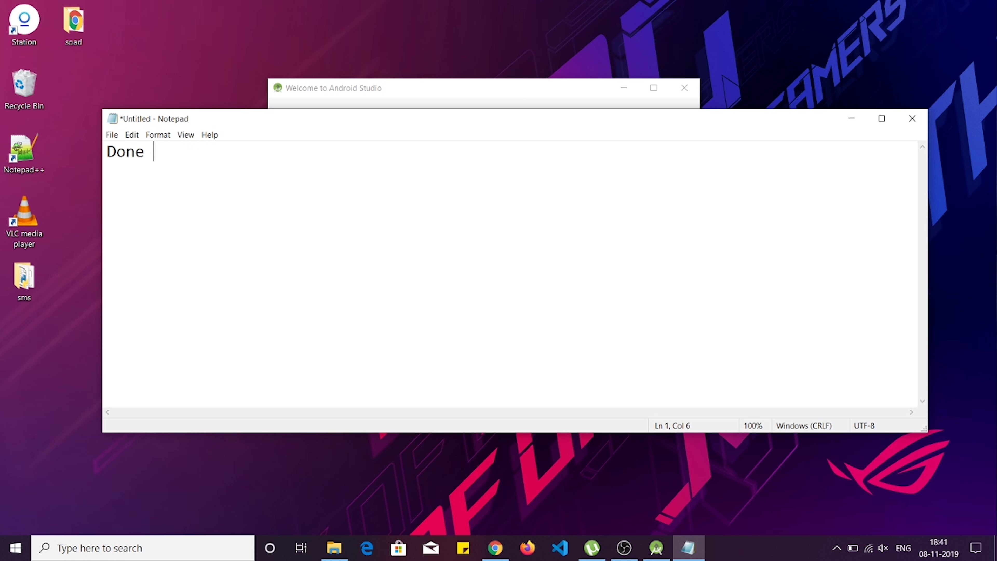
pyautogui.write('installati')
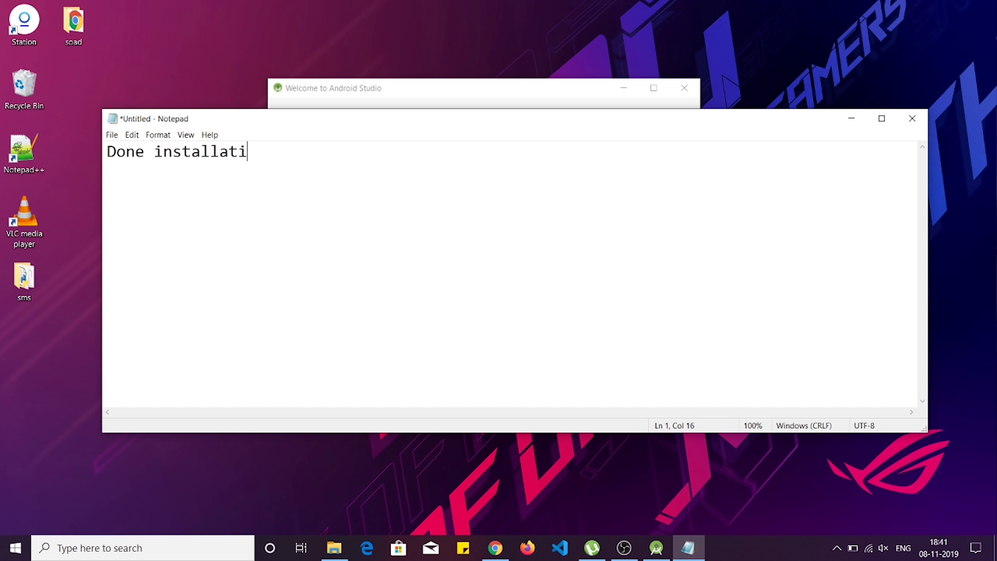
pyautogui.write('on!!!')
pyautogui.press('Return')
pyautogui.write('Than')
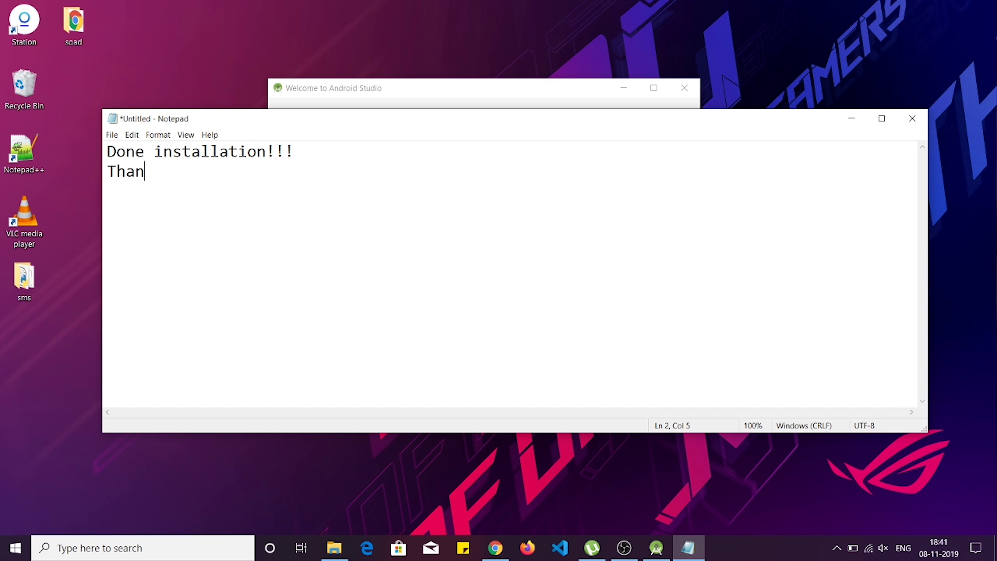
pyautogui.write('k you!!!!')
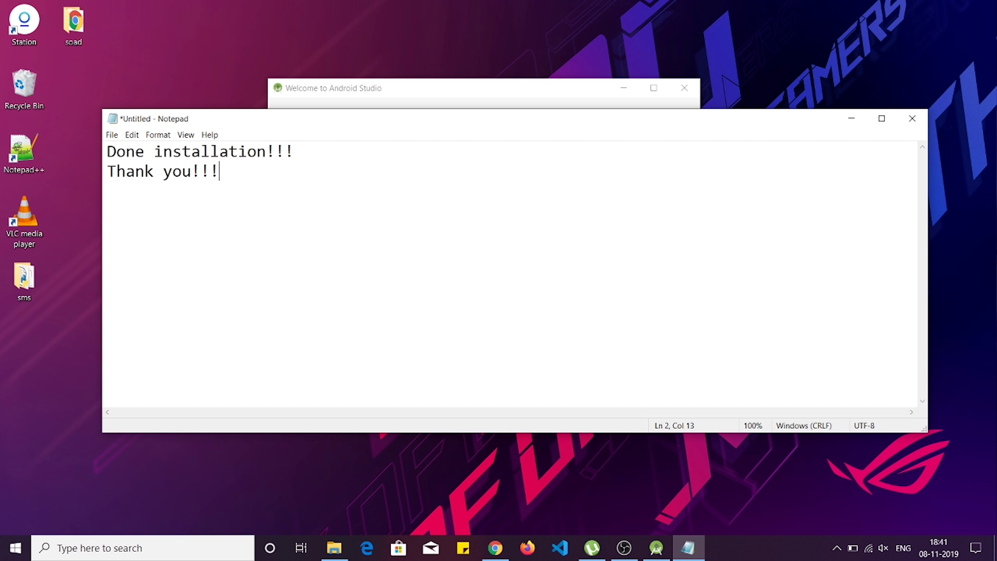